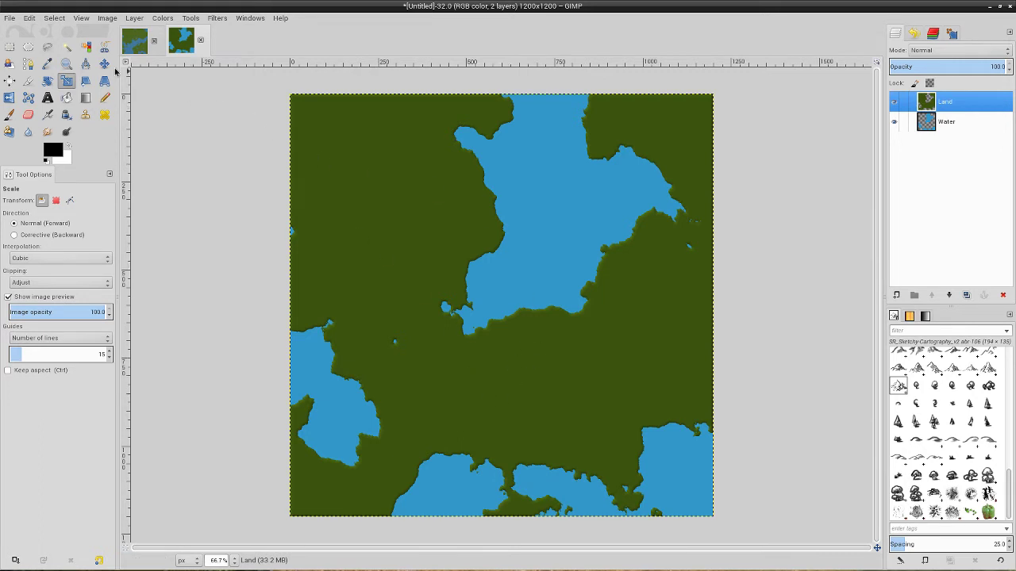
# Step: Check the finished map, then copy the 1024×1024 grass-texture-2.jpg image in Chromium
pyautogui.click(133, 46)
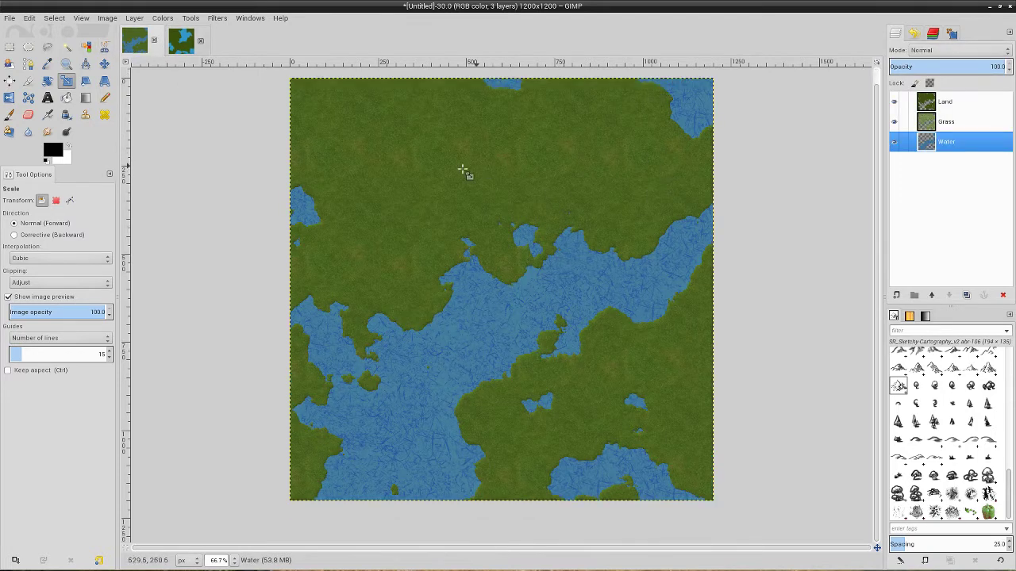
pyautogui.click(176, 48)
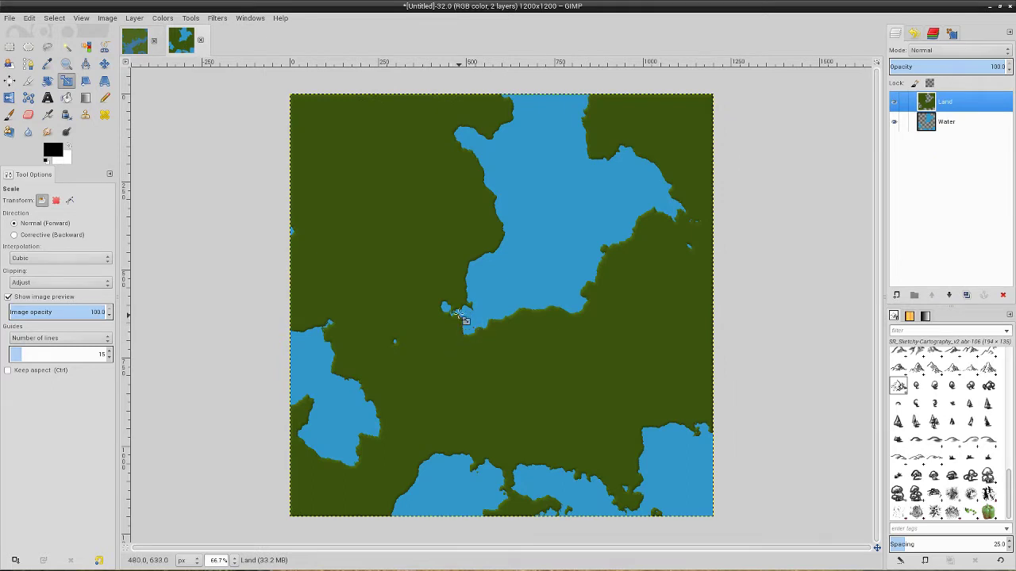
pyautogui.moveTo(270, 568)
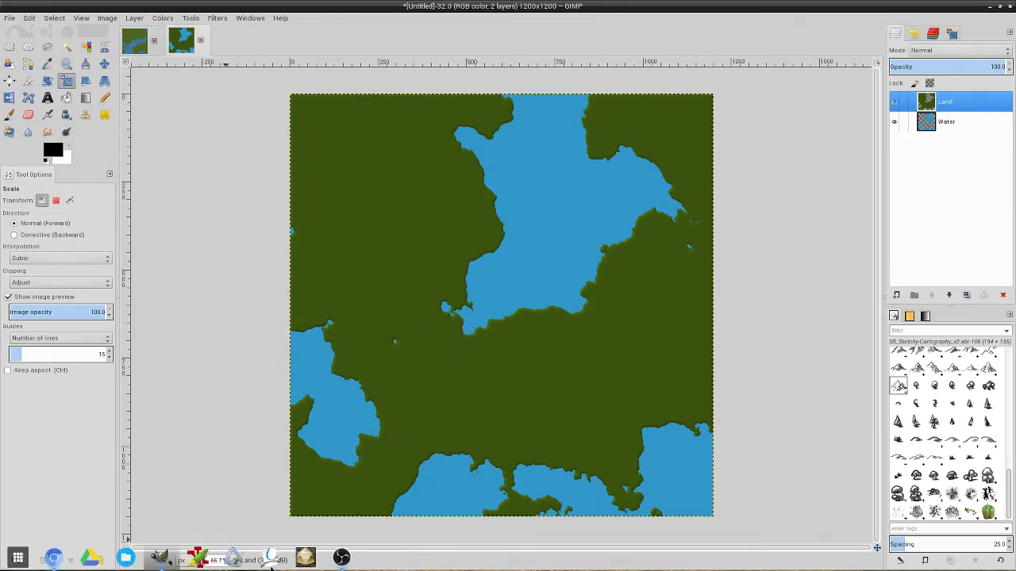
pyautogui.click(54, 558)
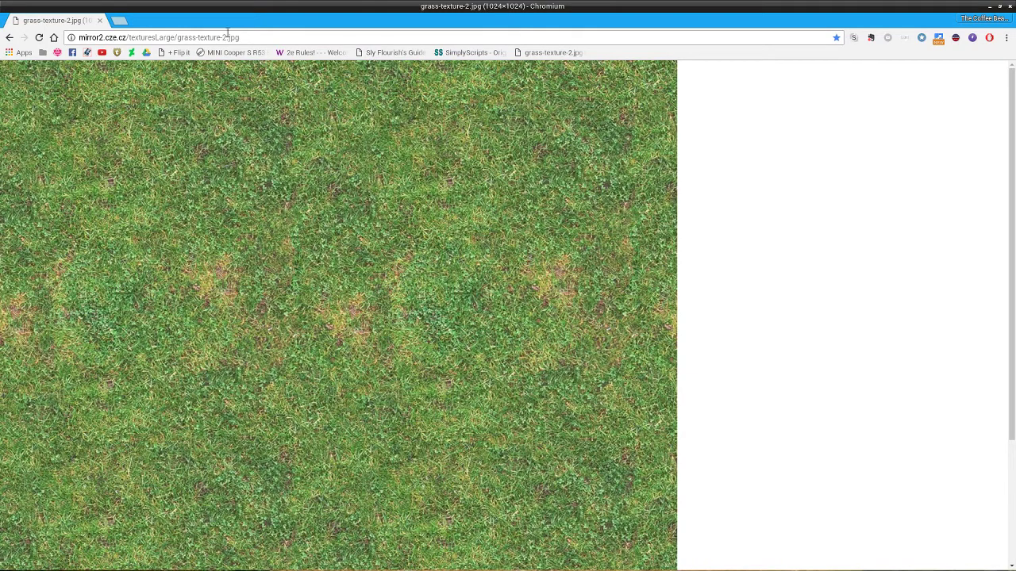
pyautogui.moveTo(235, 37); pyautogui.dragTo(141, 39)
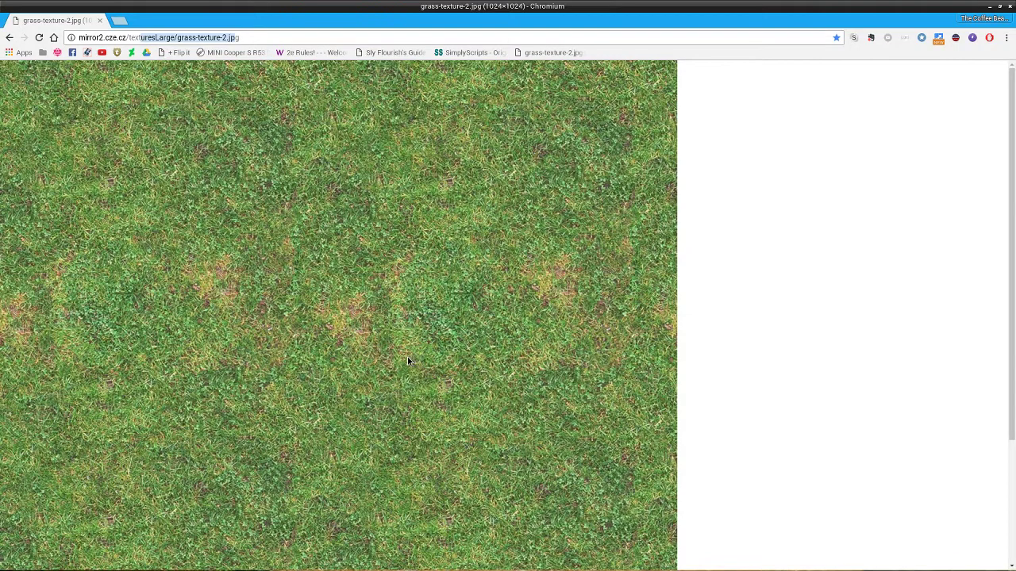
pyautogui.rightClick(341, 302)
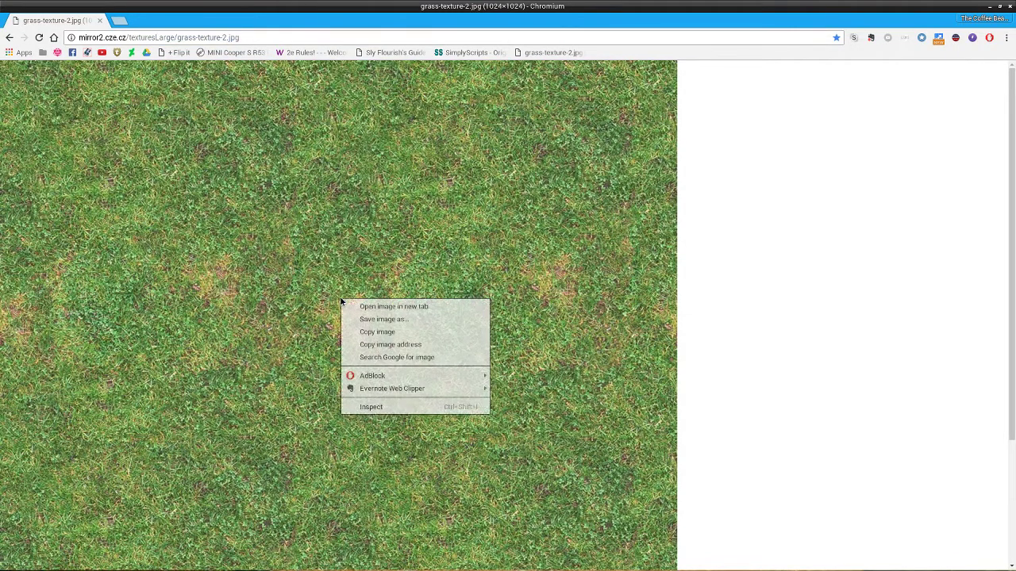
pyautogui.rightClick(325, 300)
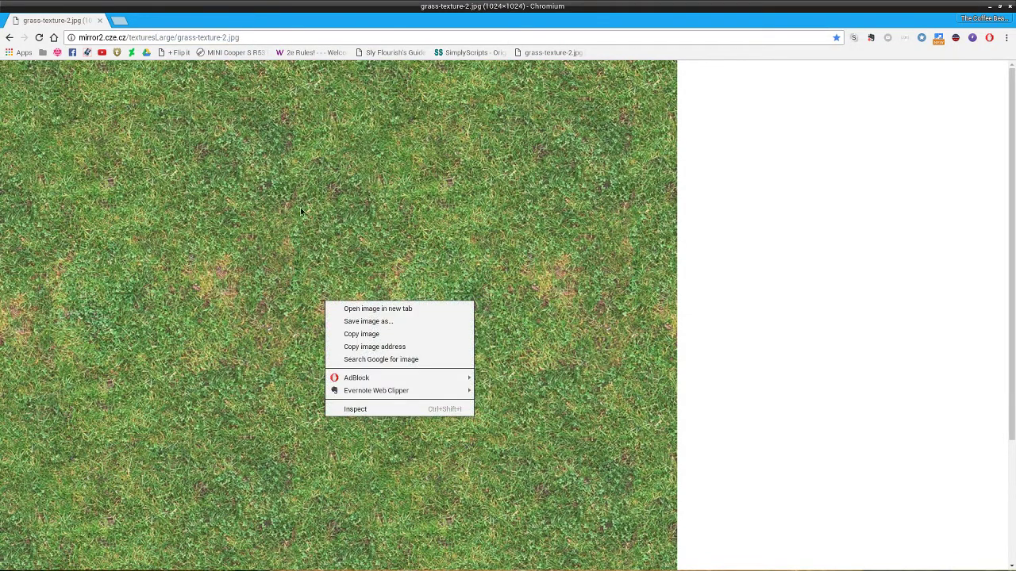
pyautogui.click(370, 335)
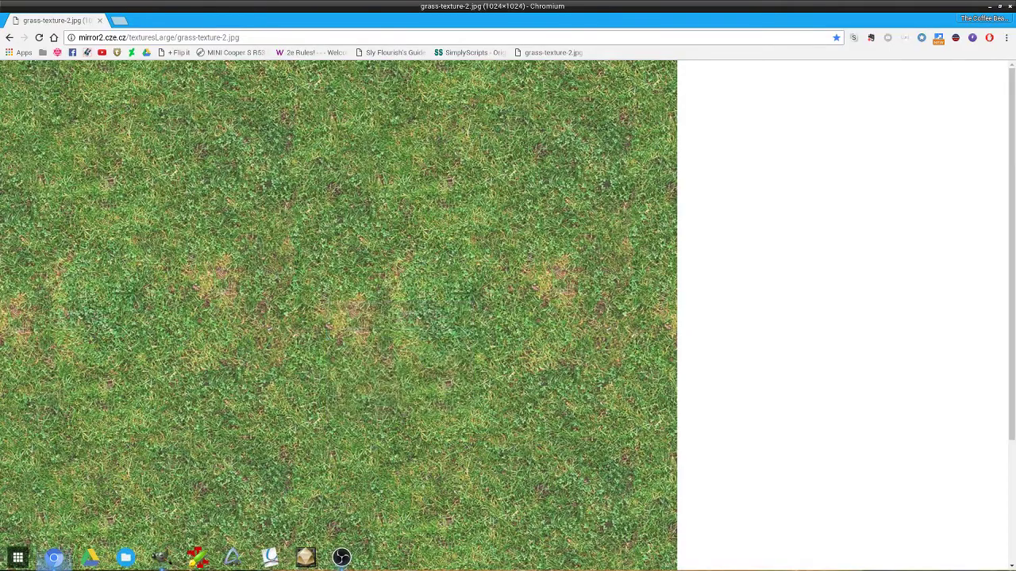
# Step: Paste the copied grass texture into the map as a new layer
pyautogui.click(197, 564)
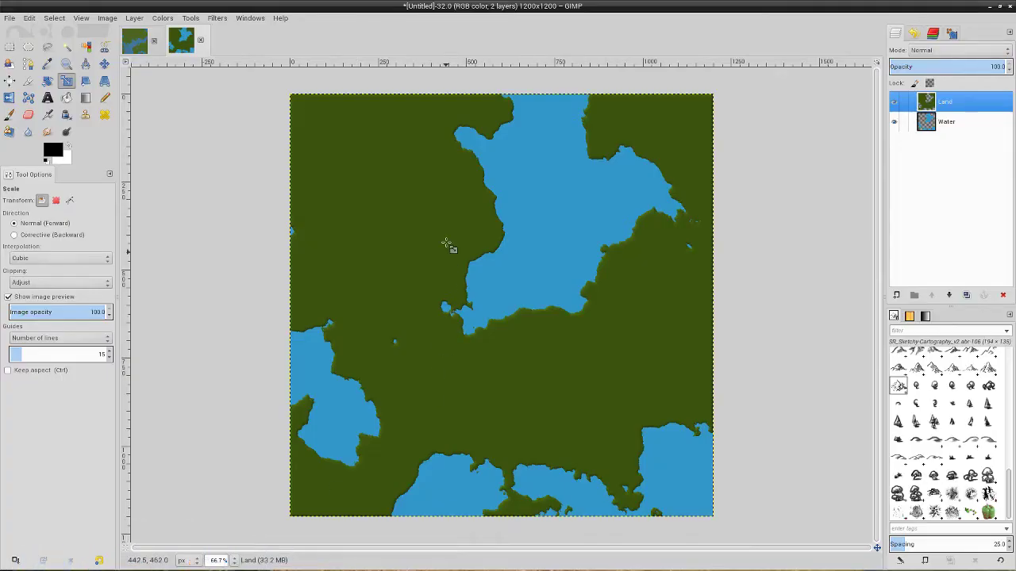
pyautogui.rightClick(435, 205)
pyautogui.moveTo(449, 231)
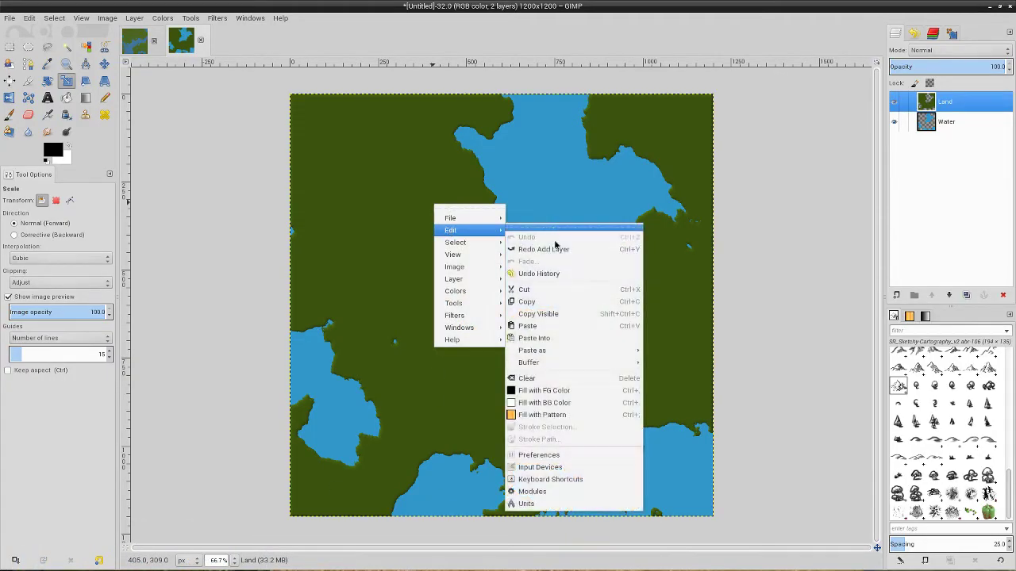
pyautogui.moveTo(605, 355)
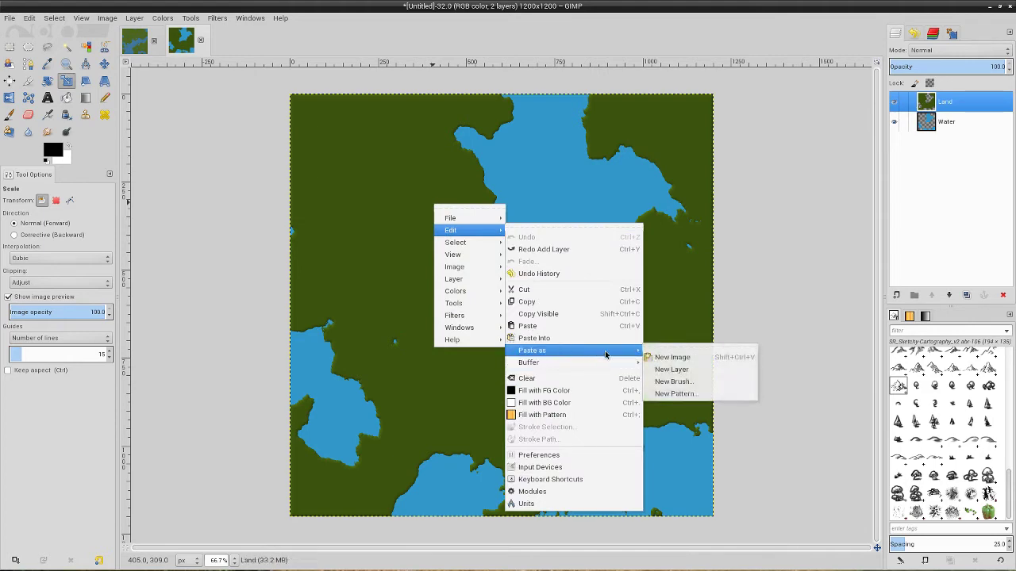
pyautogui.click(671, 369)
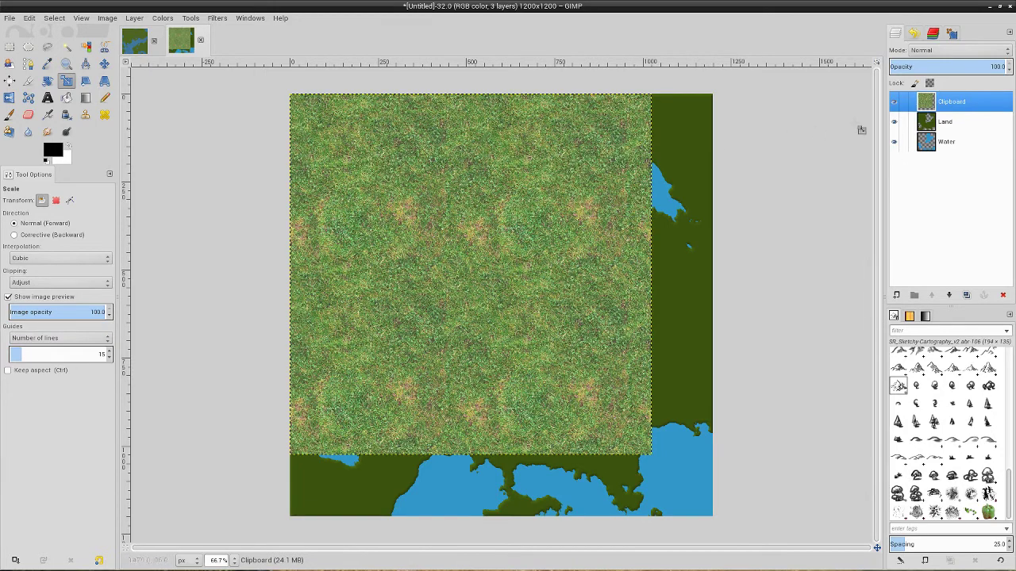
# Step: Rename the pasted Clipboard layer to Grass and start scaling it with the Scale tool
pyautogui.doubleClick(951, 104)
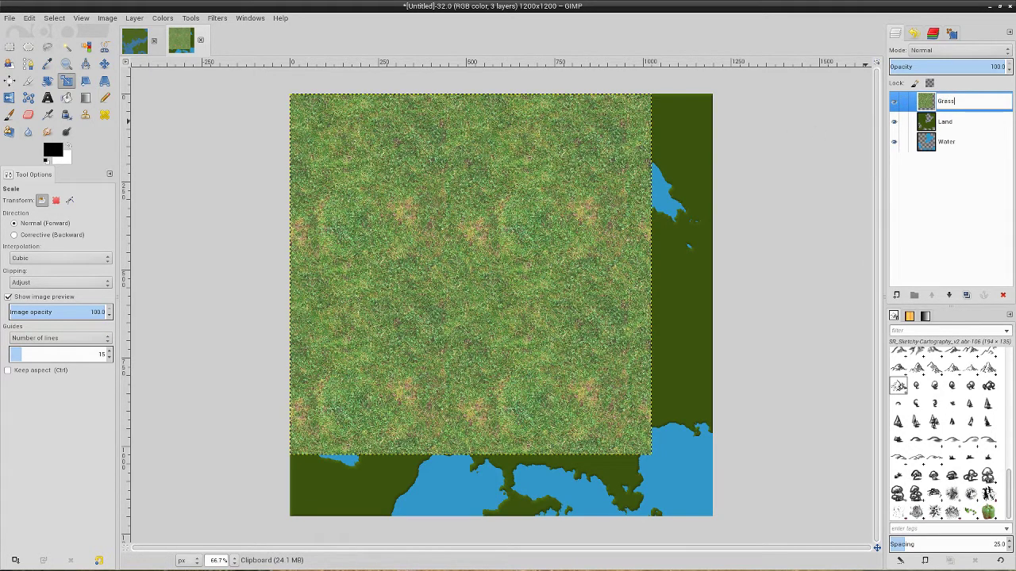
pyautogui.press('Return')
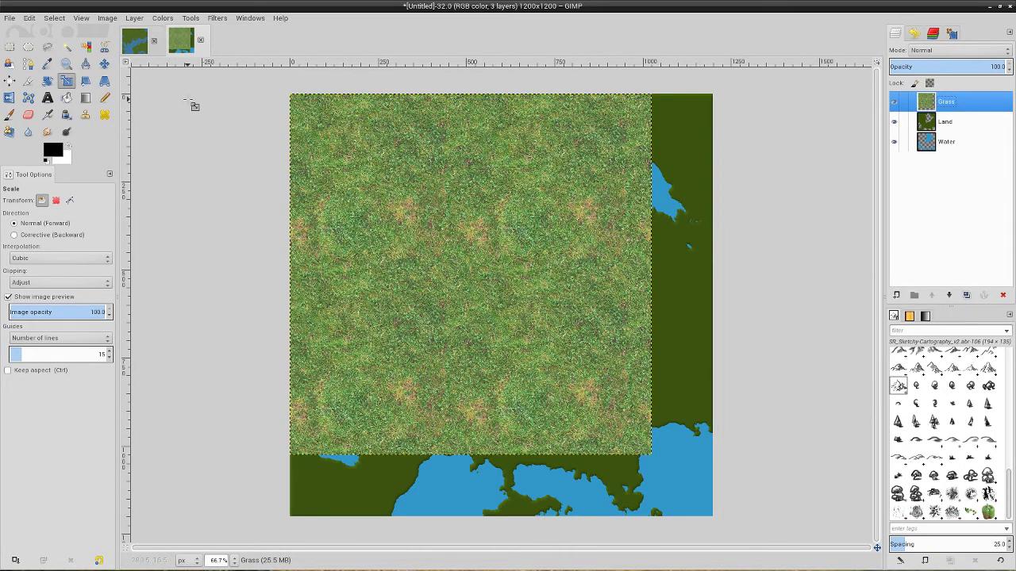
pyautogui.click(68, 84)
pyautogui.click(467, 256)
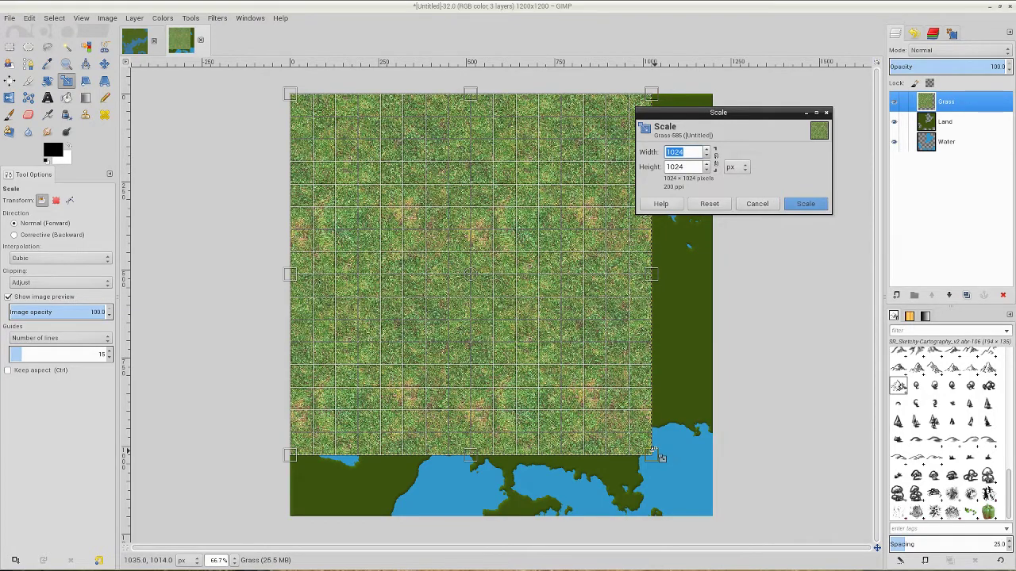
# Step: Scale the Grass layer down to a 598×598 px tile in the top-left corner
pyautogui.moveTo(648, 455); pyautogui.dragTo(538, 312)
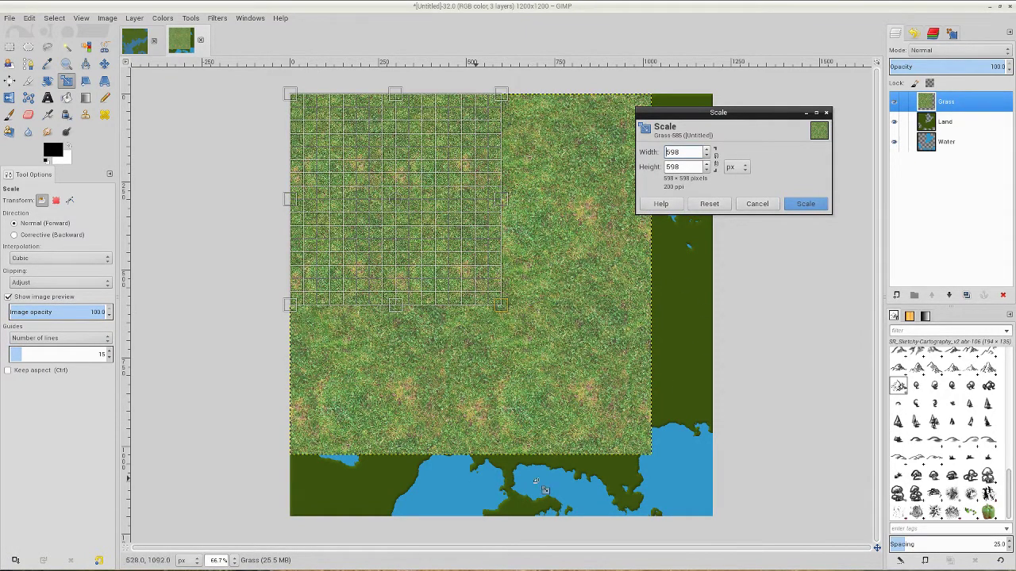
pyautogui.click(813, 204)
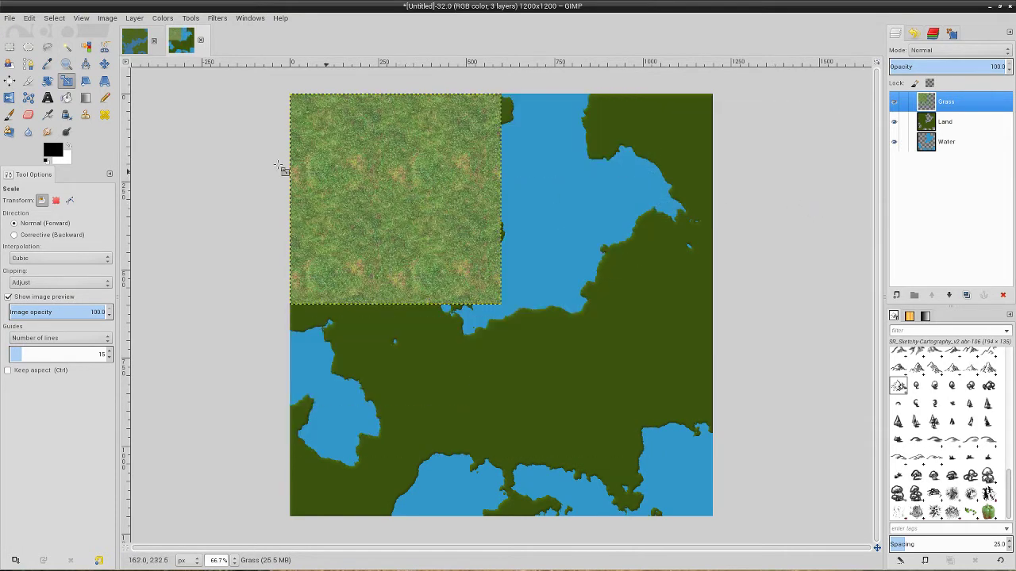
pyautogui.click(104, 64)
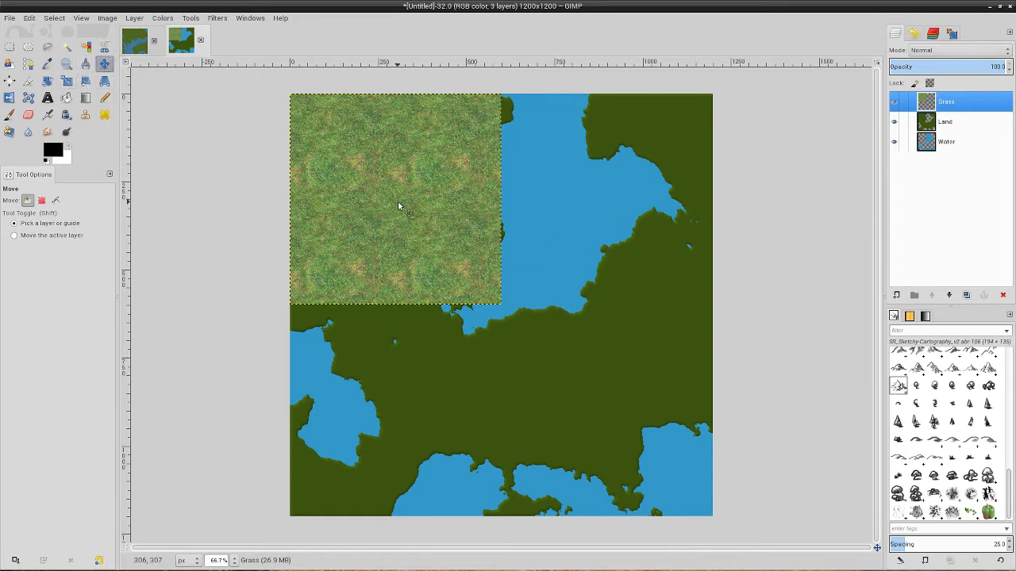
# Step: Copy the 598×598 grass tile to the clipboard
pyautogui.hotkey('shift', 'm')
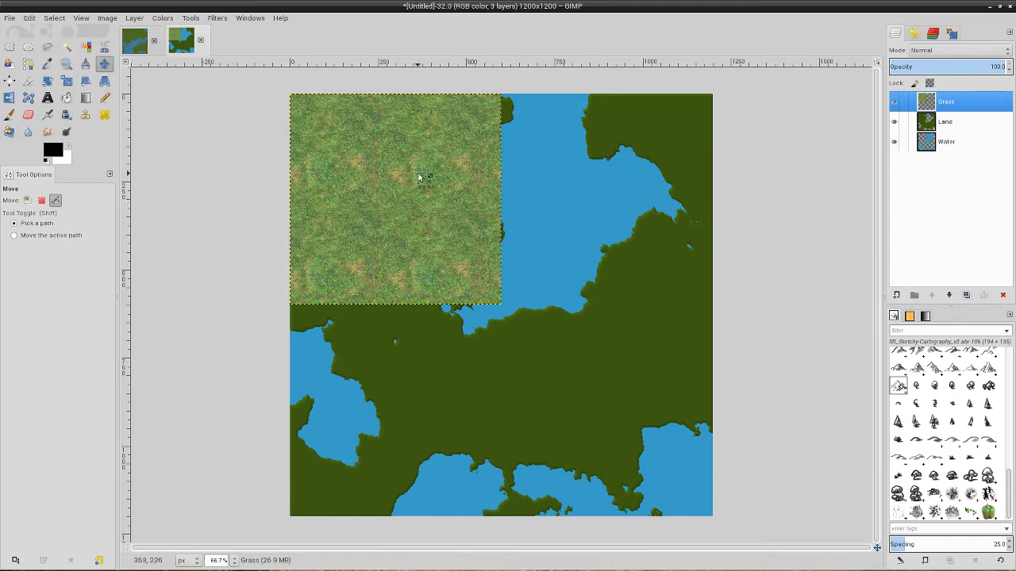
pyautogui.hotkey('ctrl', 'c')
pyautogui.press('m')
pyautogui.scroll(5, 945, 429)
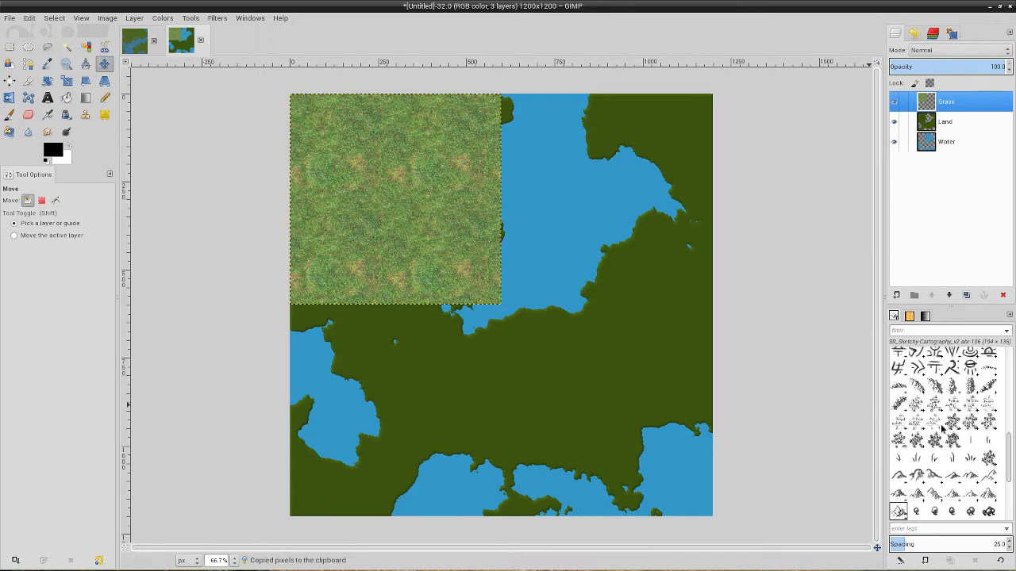
pyautogui.scroll(4, 945, 433)
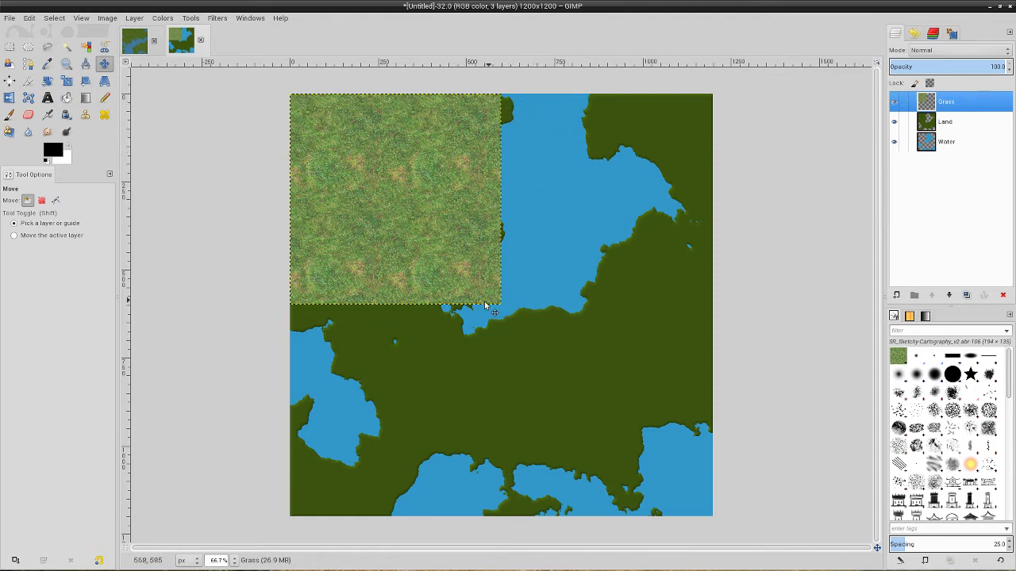
# Step: Expand the Grass layer to the full 1200×1200 image size with Layer to Image Size
pyautogui.rightClick(950, 102)
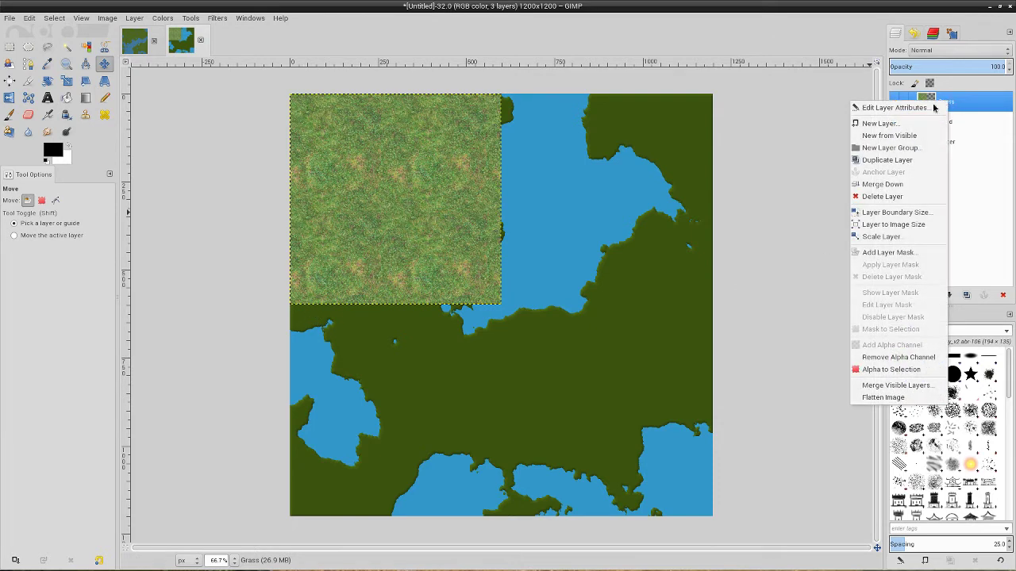
pyautogui.click(889, 226)
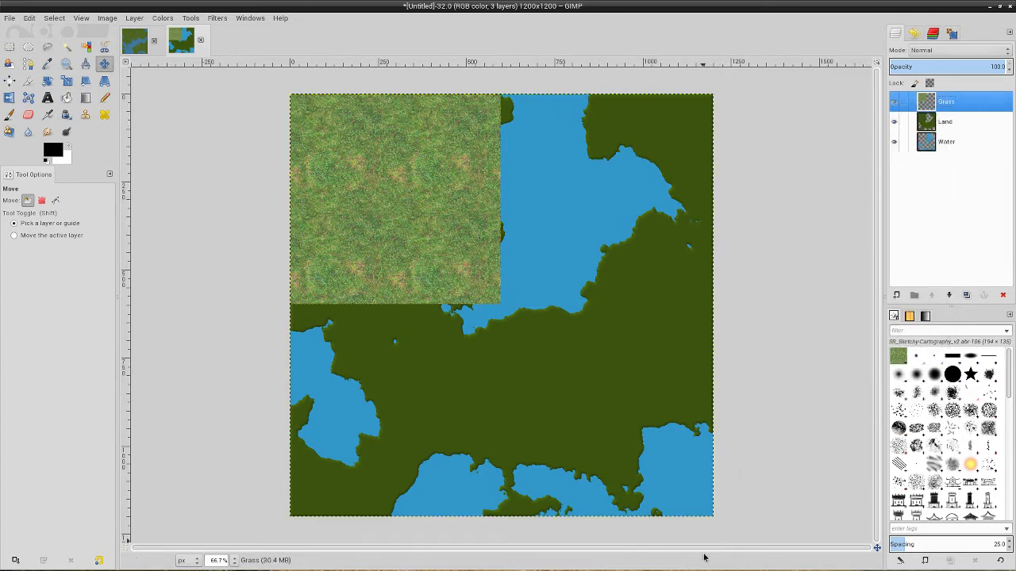
pyautogui.click(9, 116)
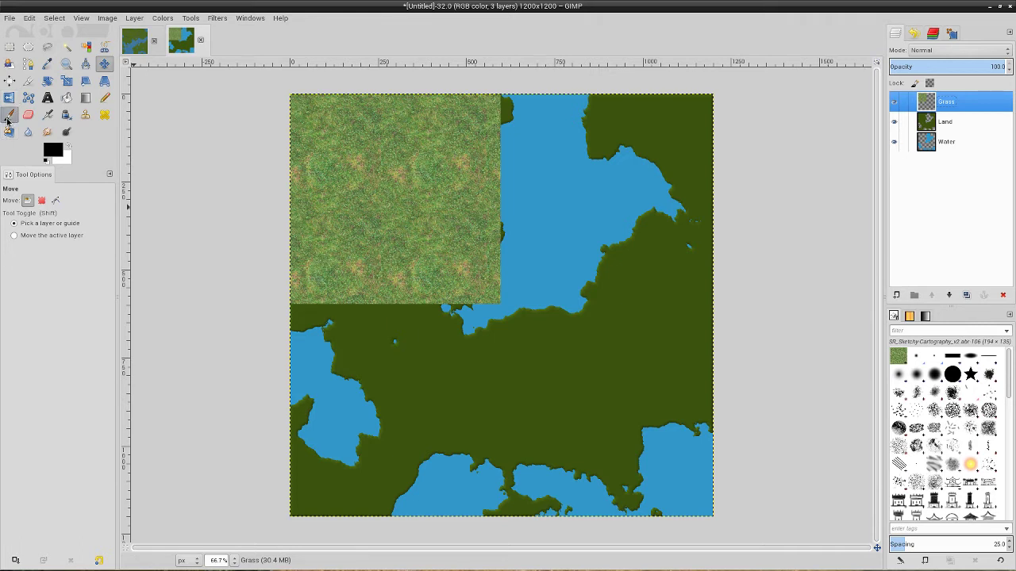
# Step: Select the Clipboard brush of the grass tile and reset its size to 598
pyautogui.click(898, 358)
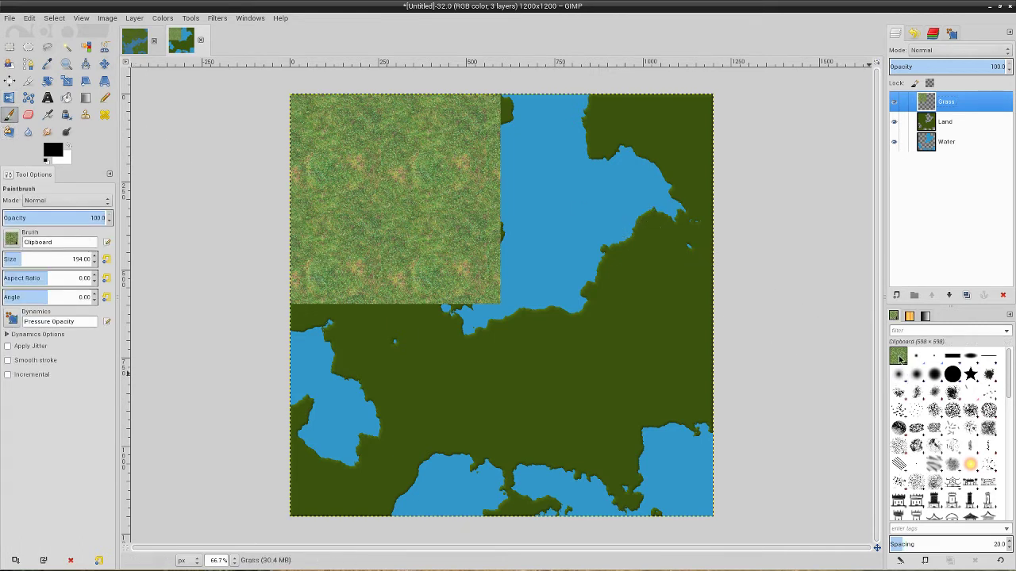
pyautogui.click(106, 260)
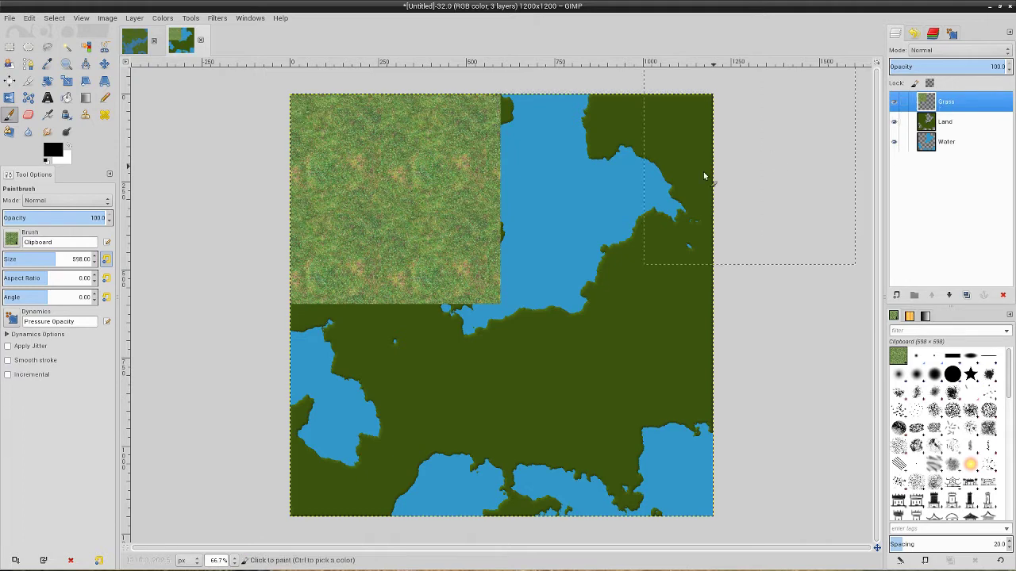
pyautogui.rightClick(623, 196)
pyautogui.click(728, 140)
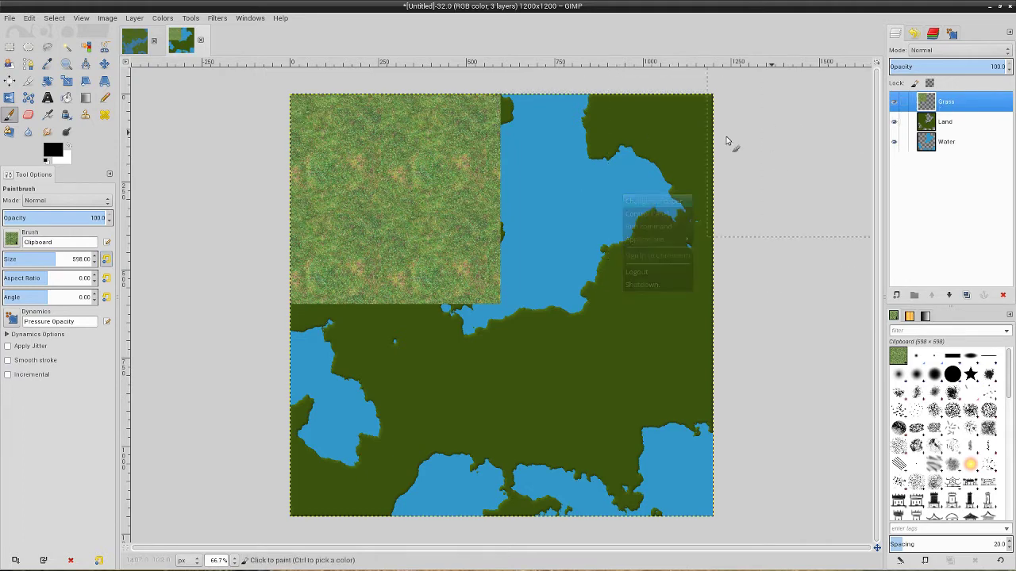
pyautogui.scroll(1, 544, 160)
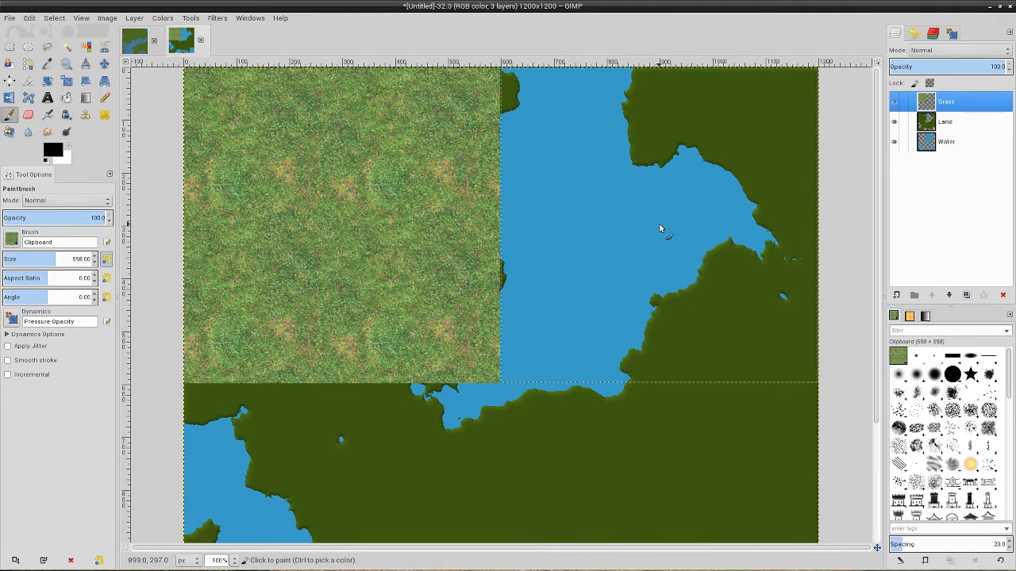
# Step: Stamp grass tiles over the top-right, lower-left and lower-right of the map, then fit to view
pyautogui.click(656, 223)
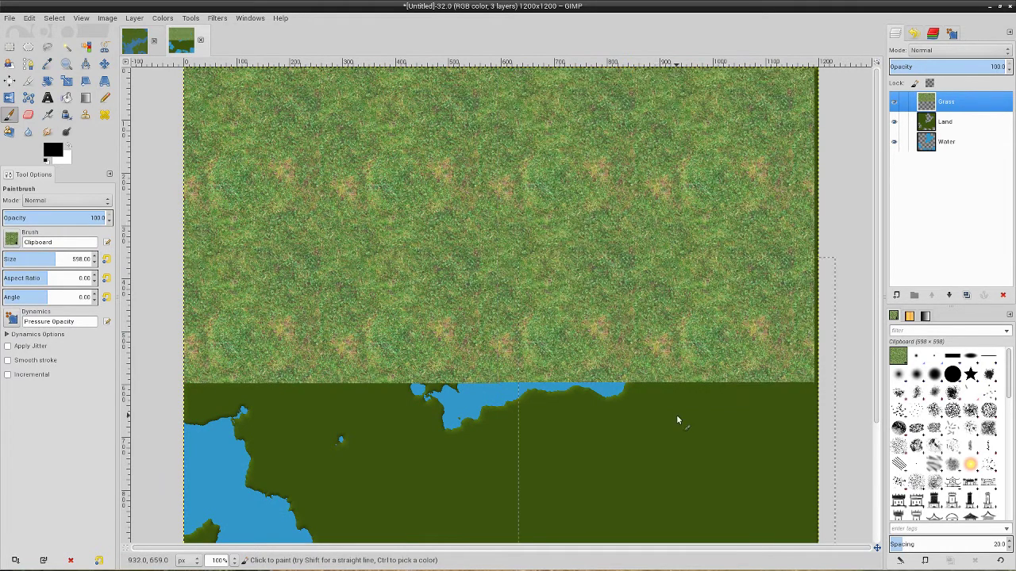
pyautogui.scroll(-3, 871, 424)
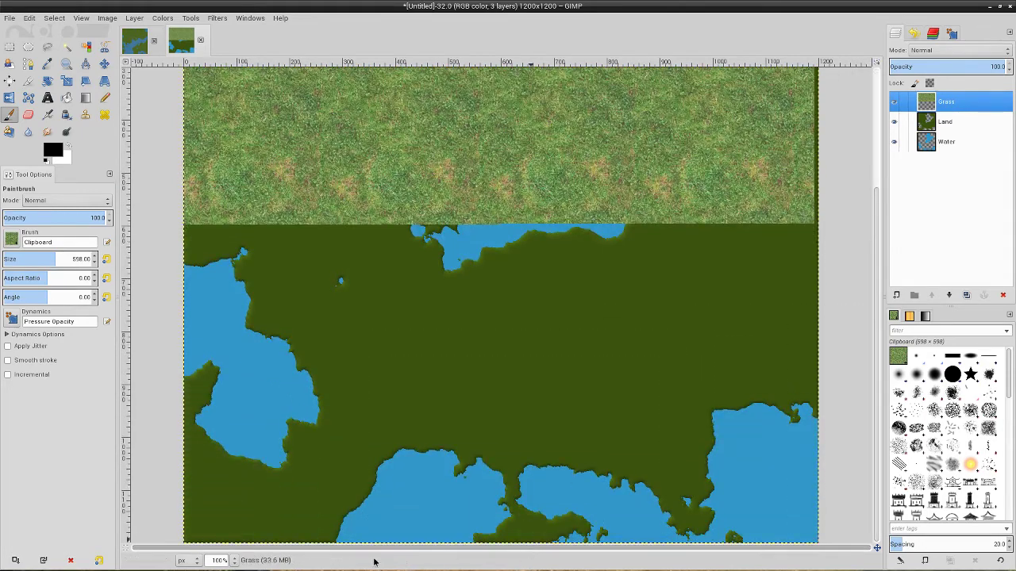
pyautogui.click(341, 380)
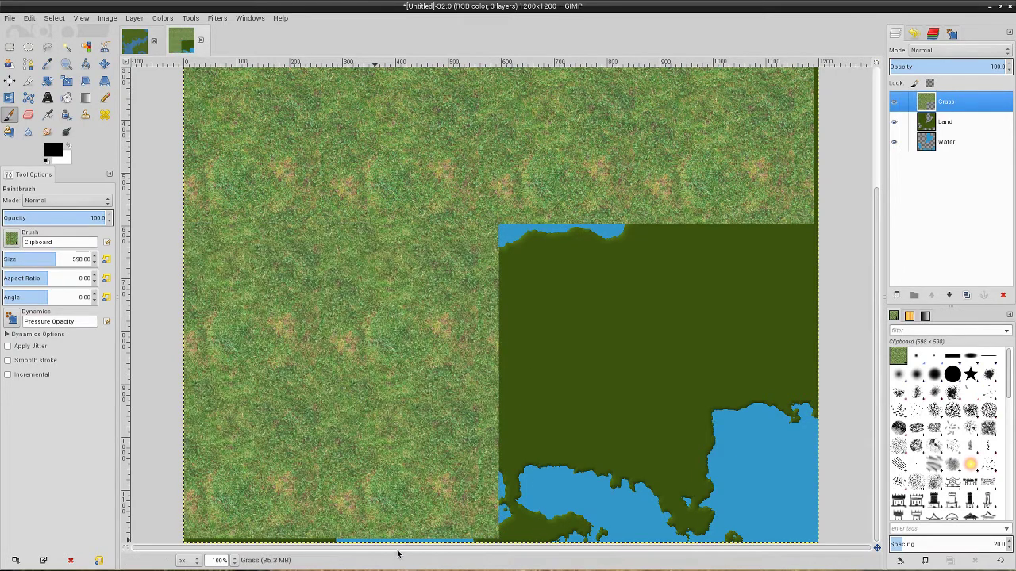
pyautogui.click(656, 381)
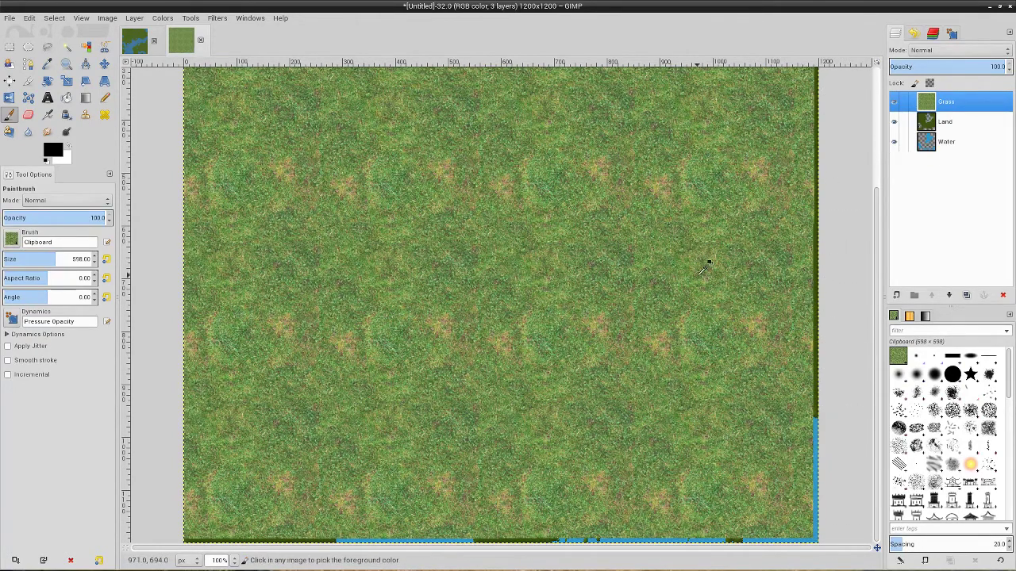
pyautogui.press('-')
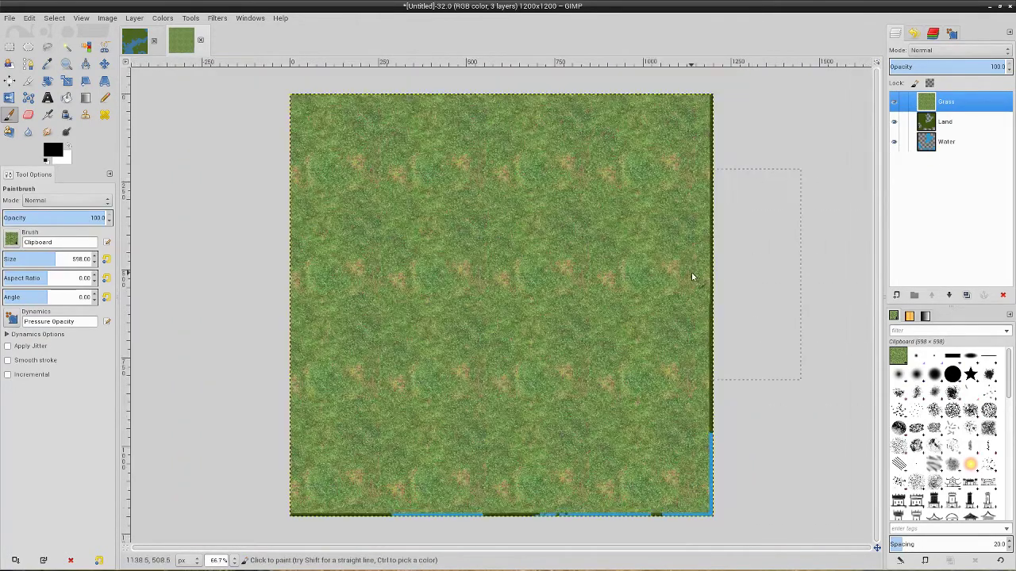
# Step: Enlarge the Grass layer to 1218×1218 px, then trim it to the 1200×1200 image size
pyautogui.click(949, 103)
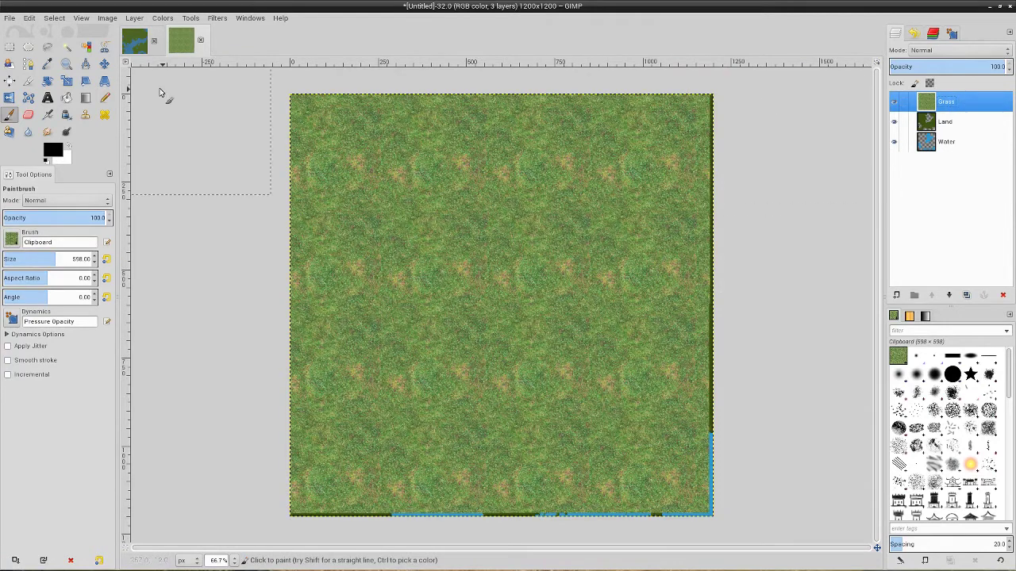
pyautogui.click(67, 80)
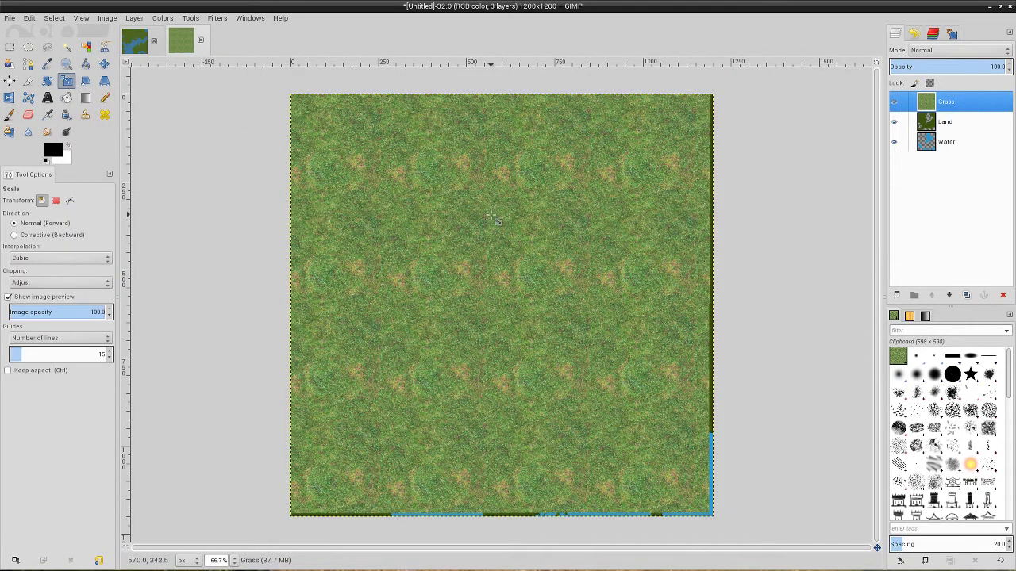
pyautogui.click(531, 263)
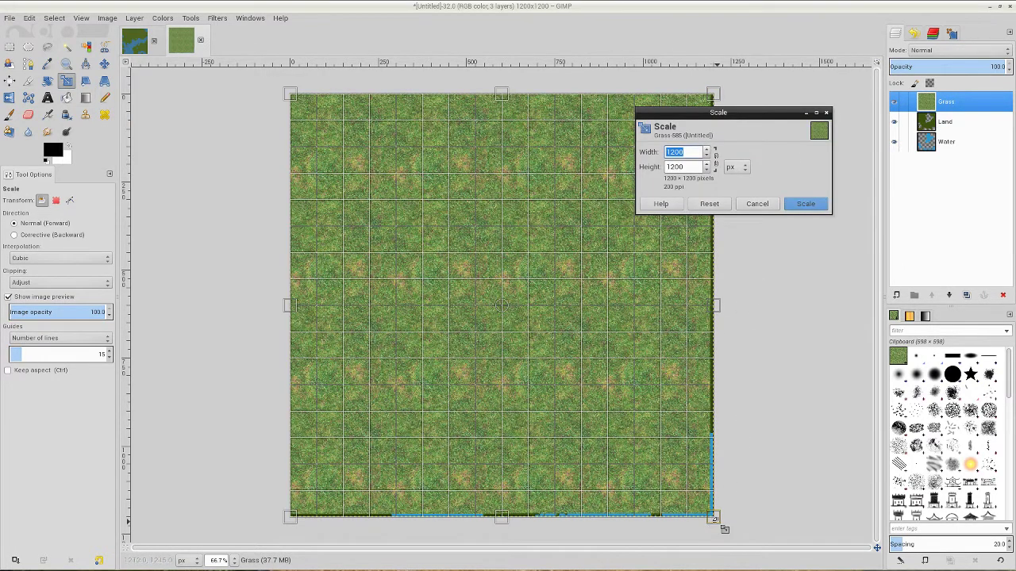
pyautogui.moveTo(719, 521); pyautogui.dragTo(720, 525)
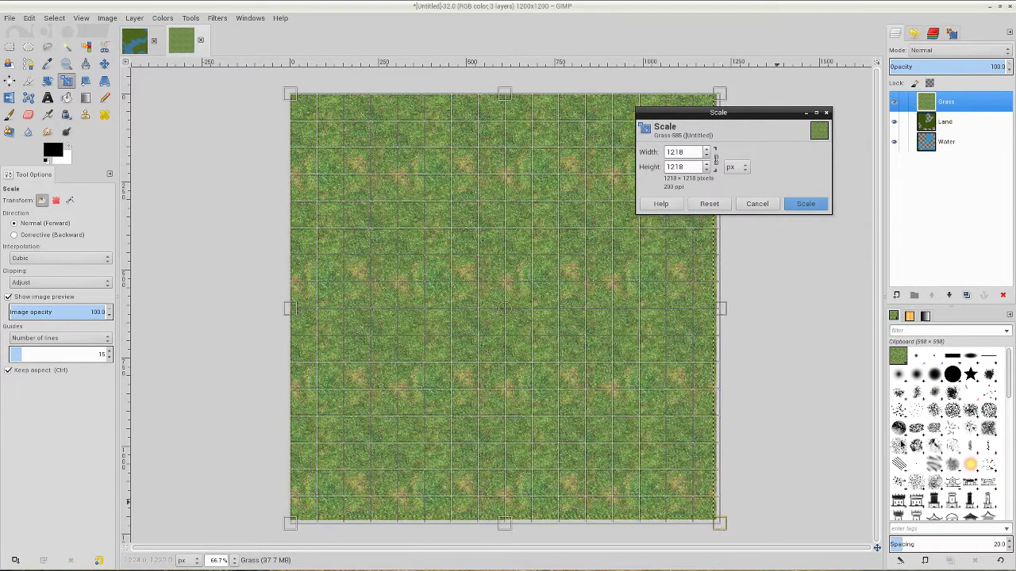
pyautogui.click(805, 204)
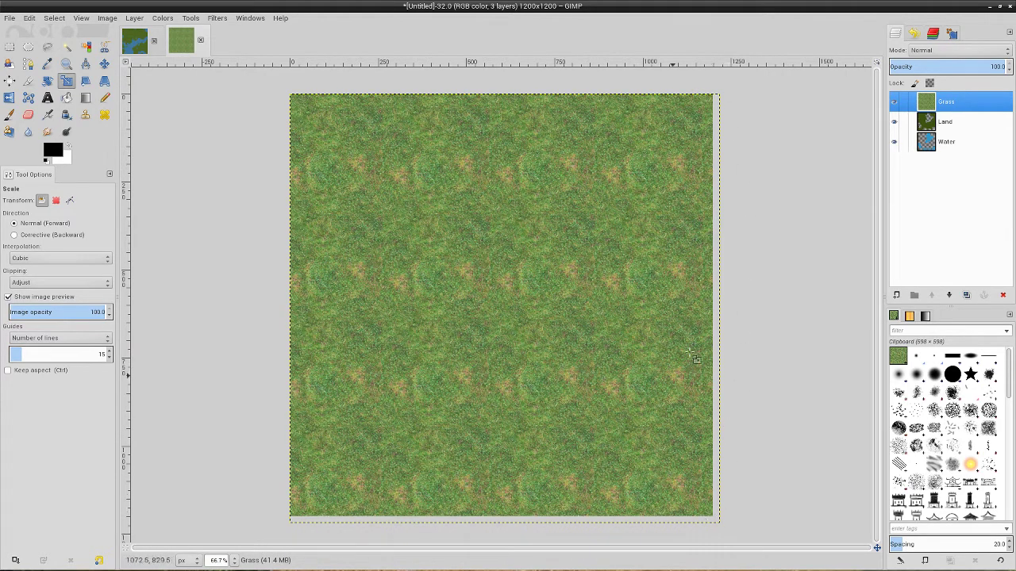
pyautogui.rightClick(950, 110)
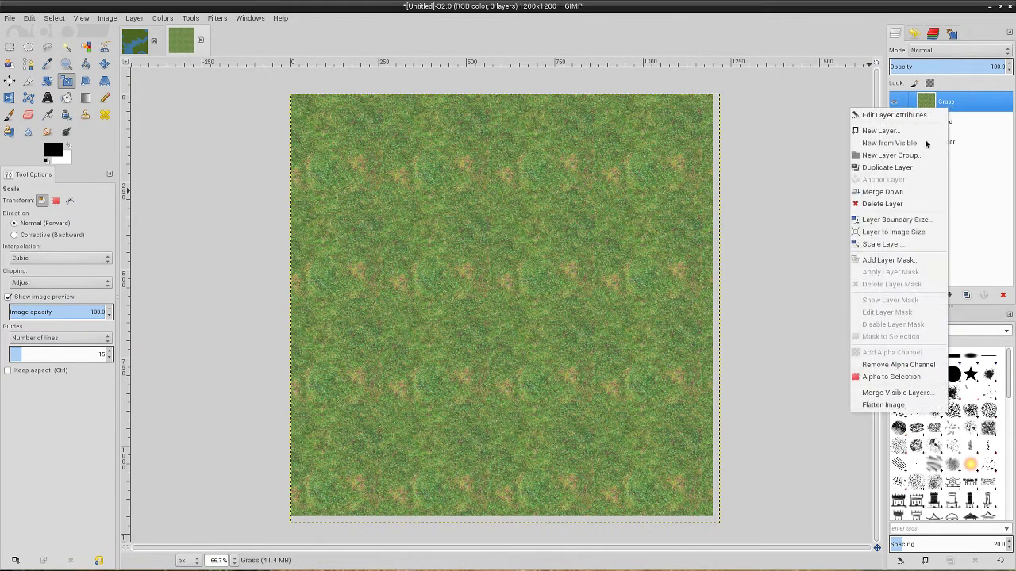
pyautogui.click(882, 232)
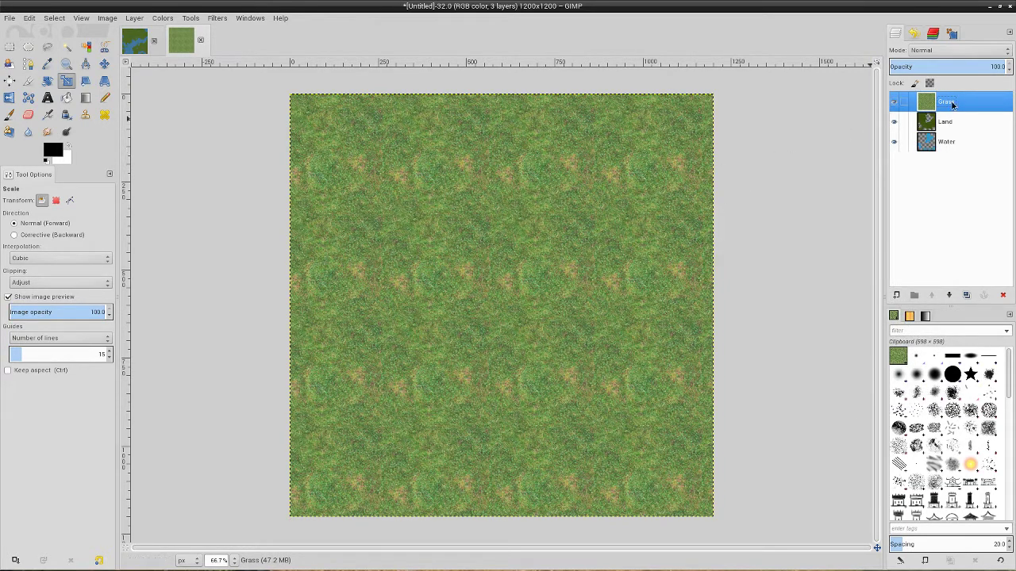